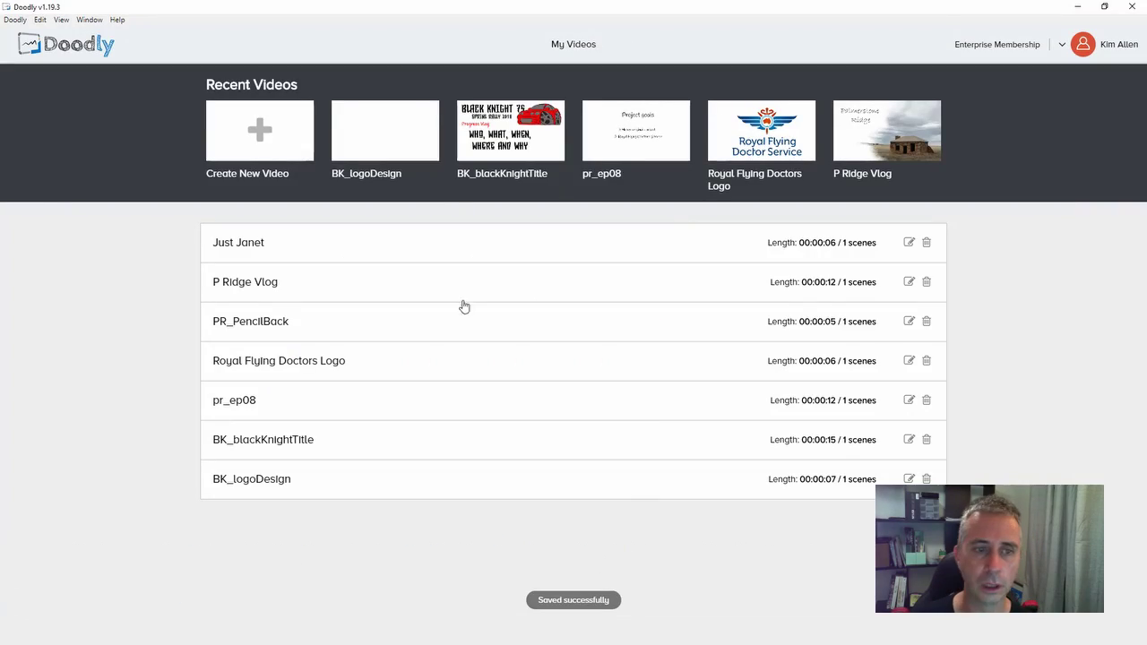
Create a new whiteboard video titled BK_logoDesign2 with a blank scene
{"action": "left_click", "coordinate": [260, 131]}
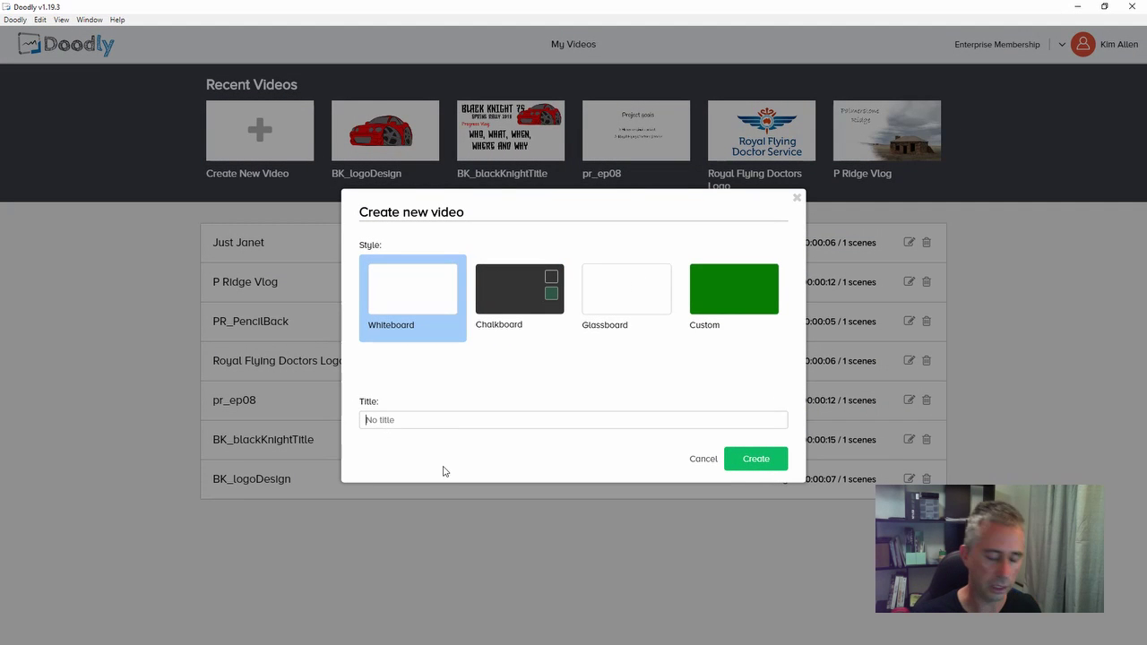
{"action": "type", "text": "BK"}
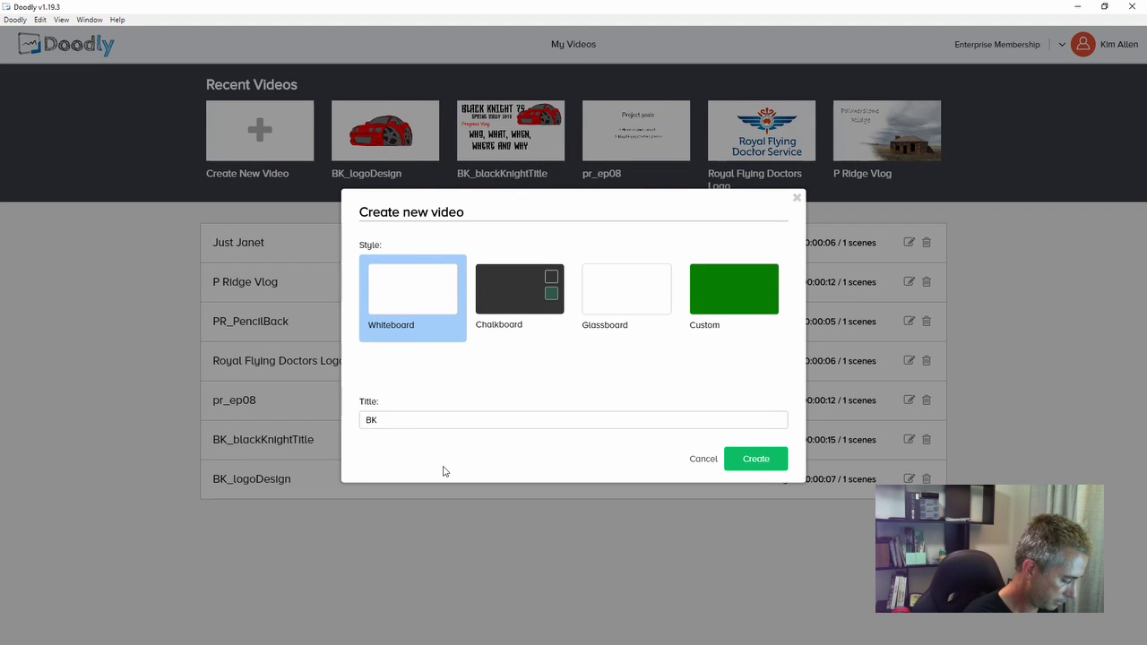
{"action": "type", "text": "_logo"}
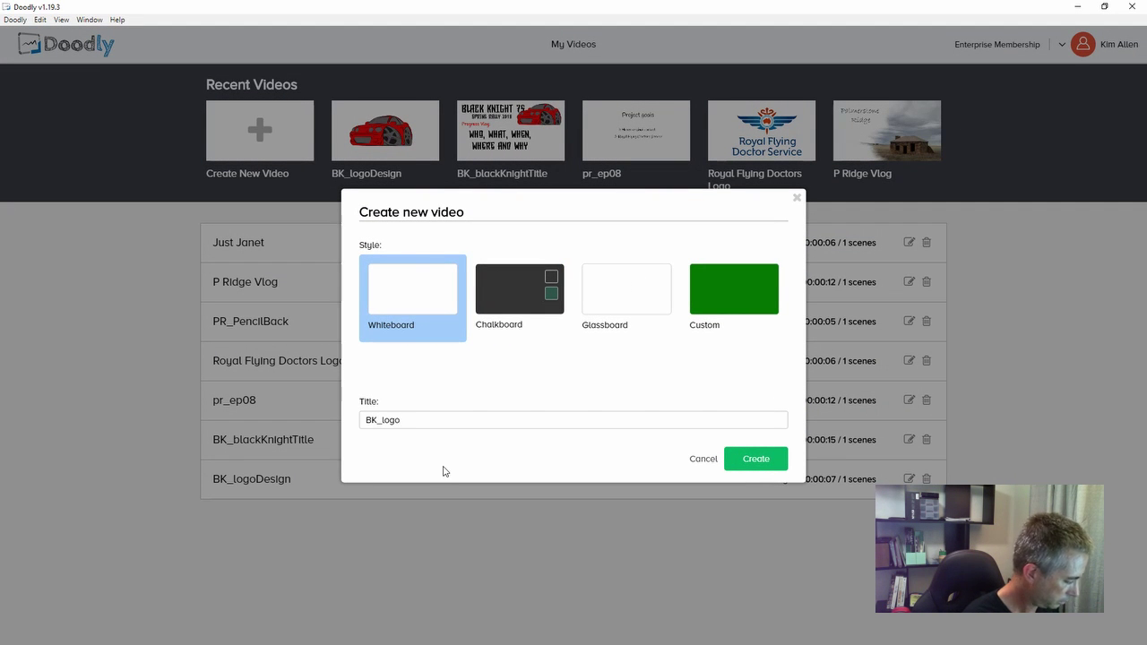
{"action": "type", "text": "Design2"}
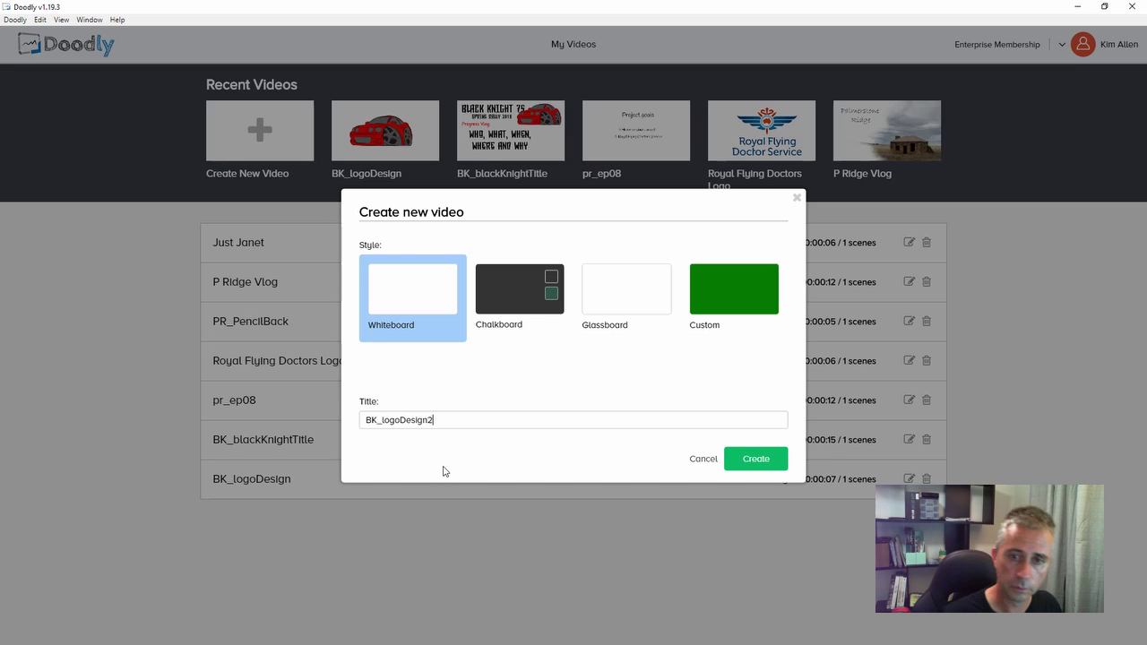
{"action": "left_click", "coordinate": [760, 459]}
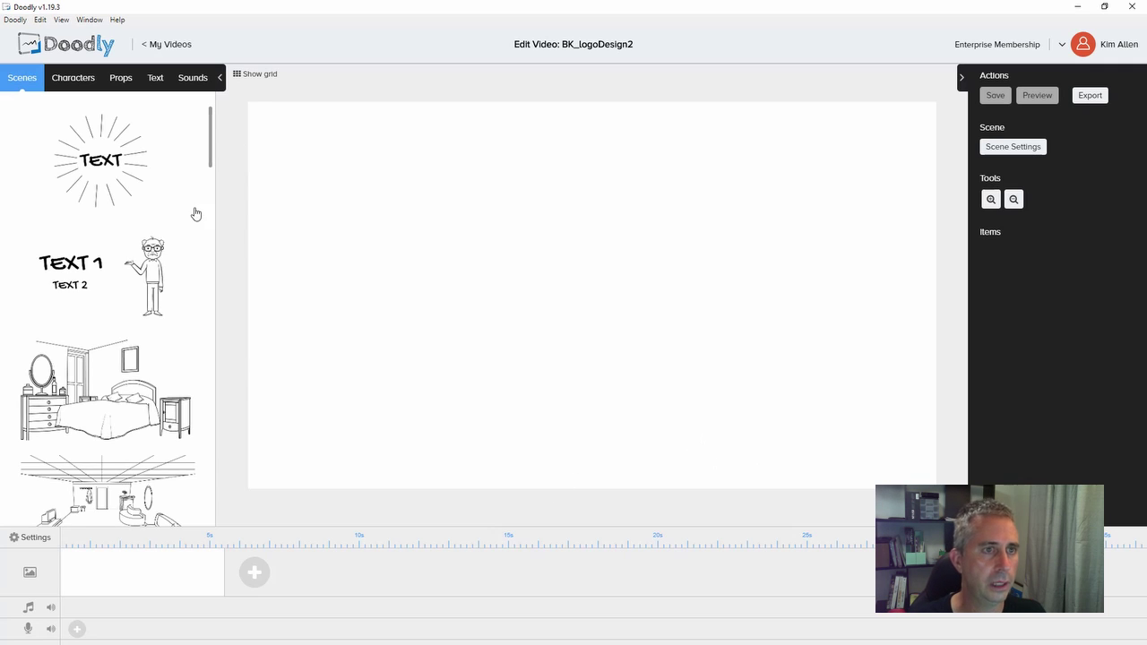
Add the props BK_lineDrawing, BK_redCar, BK_GreyCar and BK_carGrey2 to the scene
{"action": "left_click", "coordinate": [120, 79]}
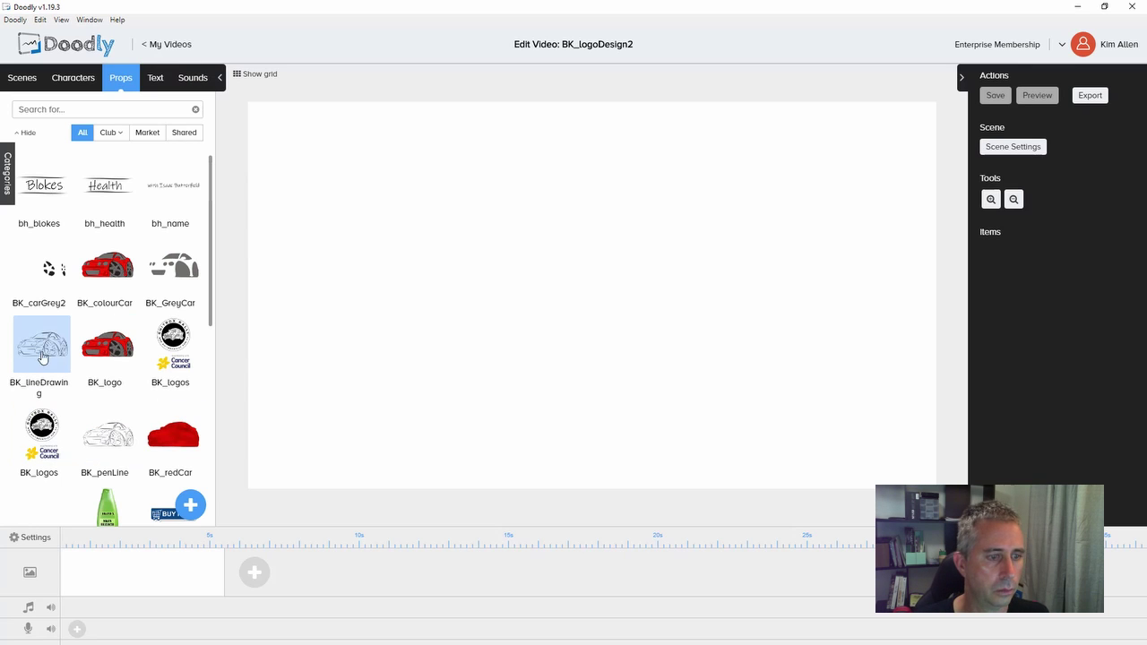
{"action": "left_click", "coordinate": [44, 351]}
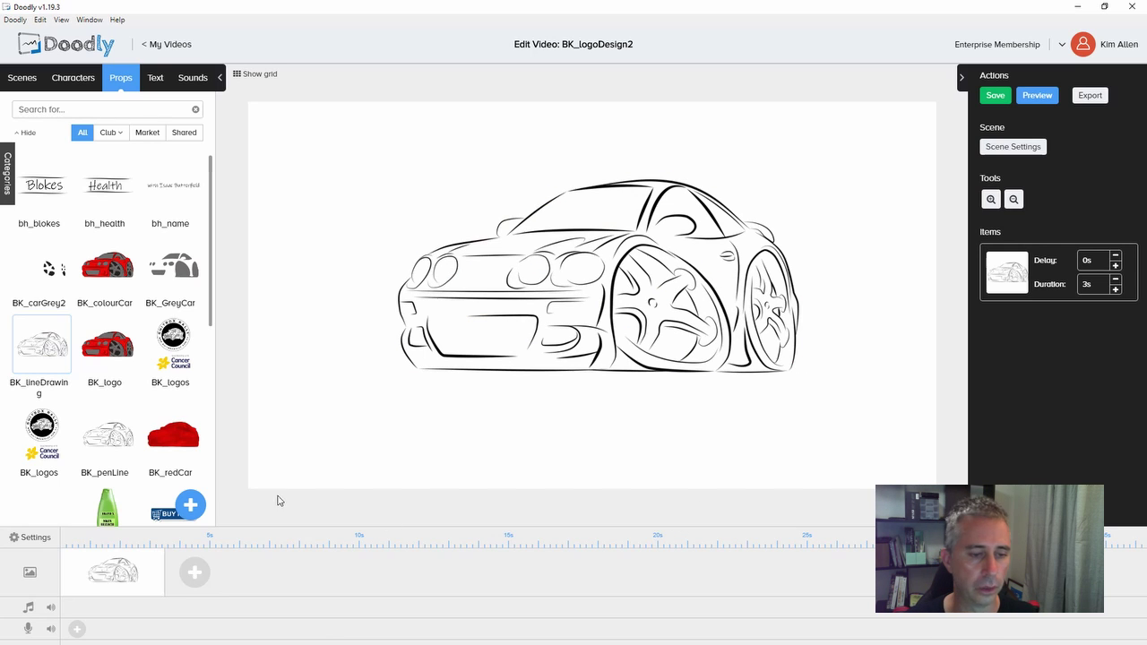
{"action": "left_click", "coordinate": [184, 441]}
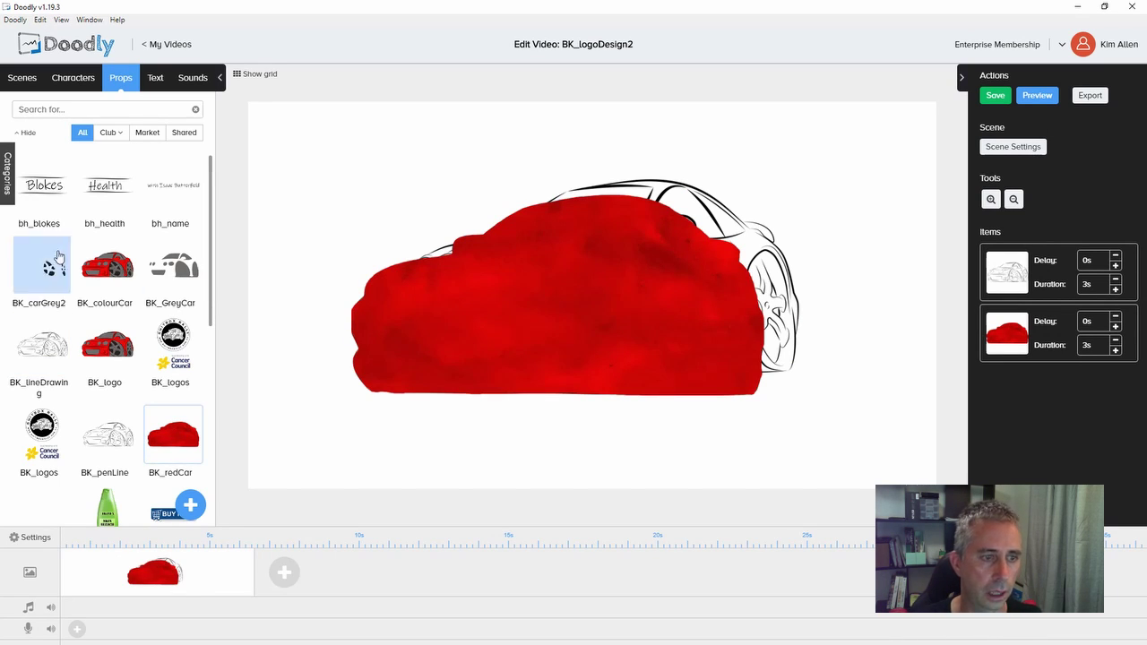
{"action": "left_click", "coordinate": [175, 269]}
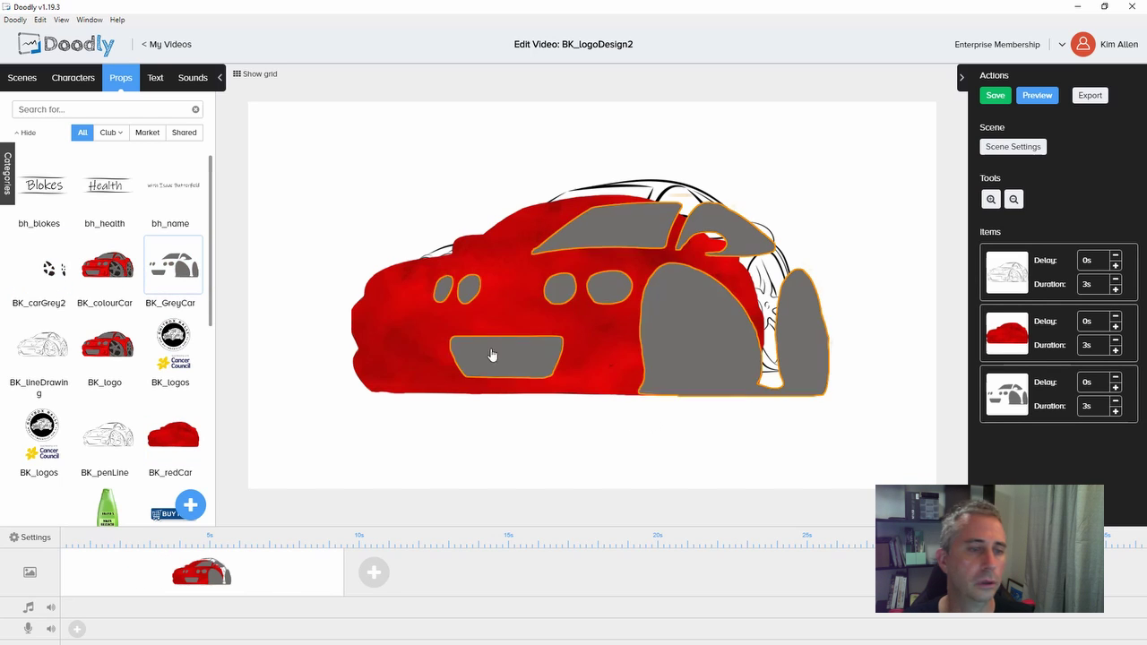
{"action": "left_click", "coordinate": [55, 272]}
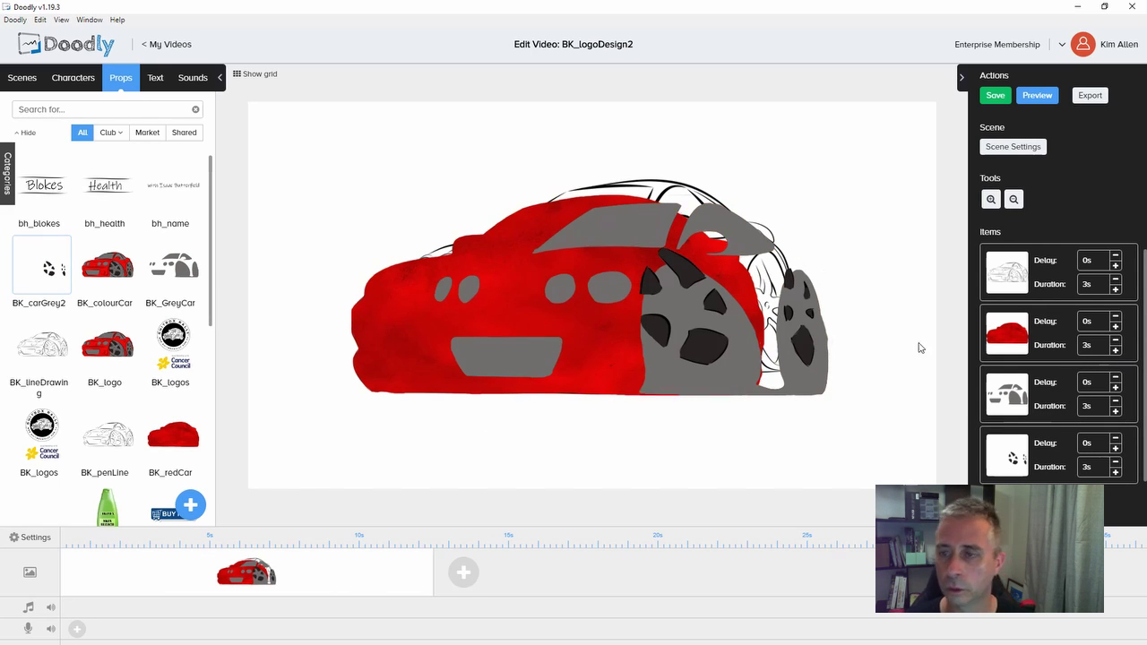
Set the video's erase mode to Off in Settings
{"action": "left_click", "coordinate": [14, 537]}
{"action": "left_click", "coordinate": [749, 488]}
{"action": "left_click", "coordinate": [729, 536]}
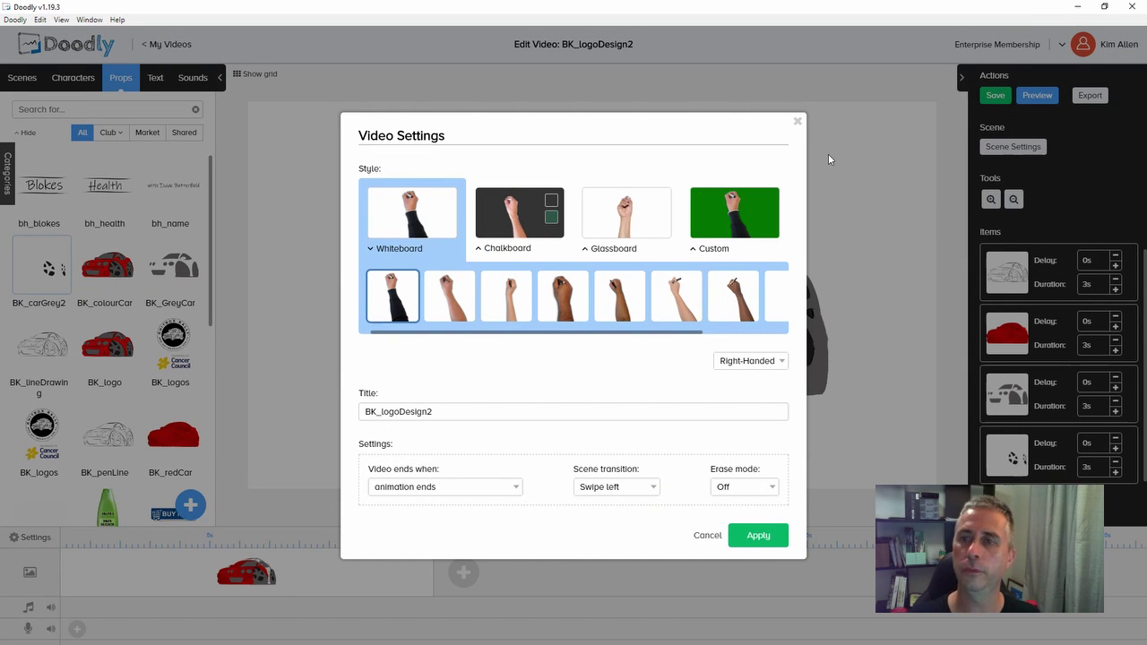
{"action": "left_click", "coordinate": [797, 124]}
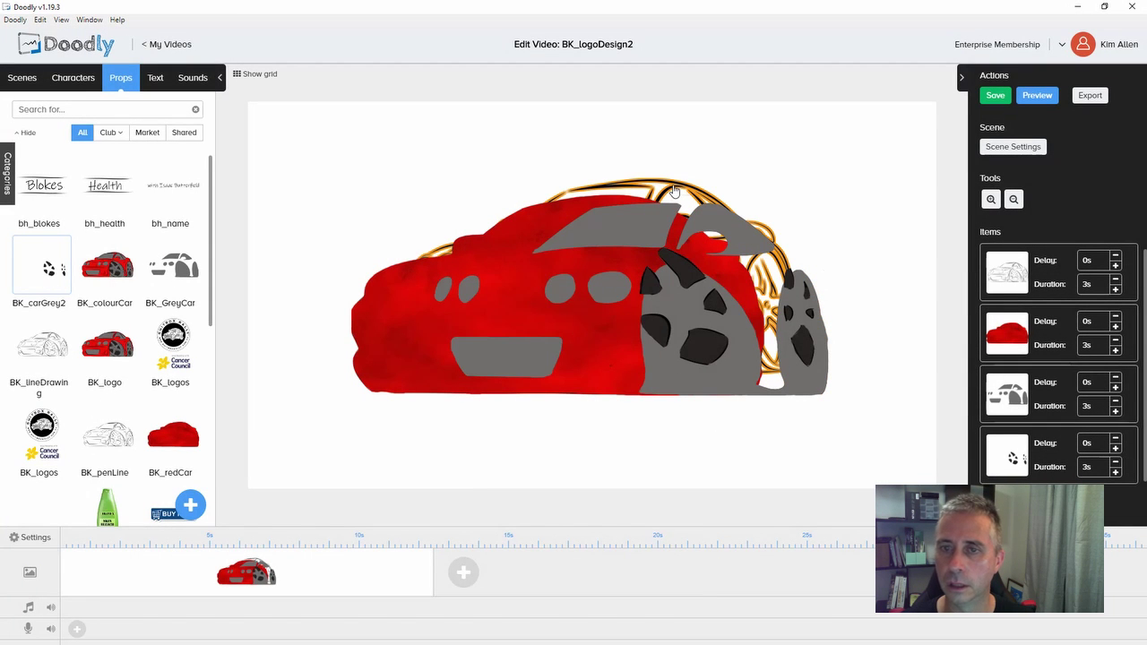
Enlarge the car outline drawing and shift the red fill up and left
{"action": "left_click", "coordinate": [679, 185]}
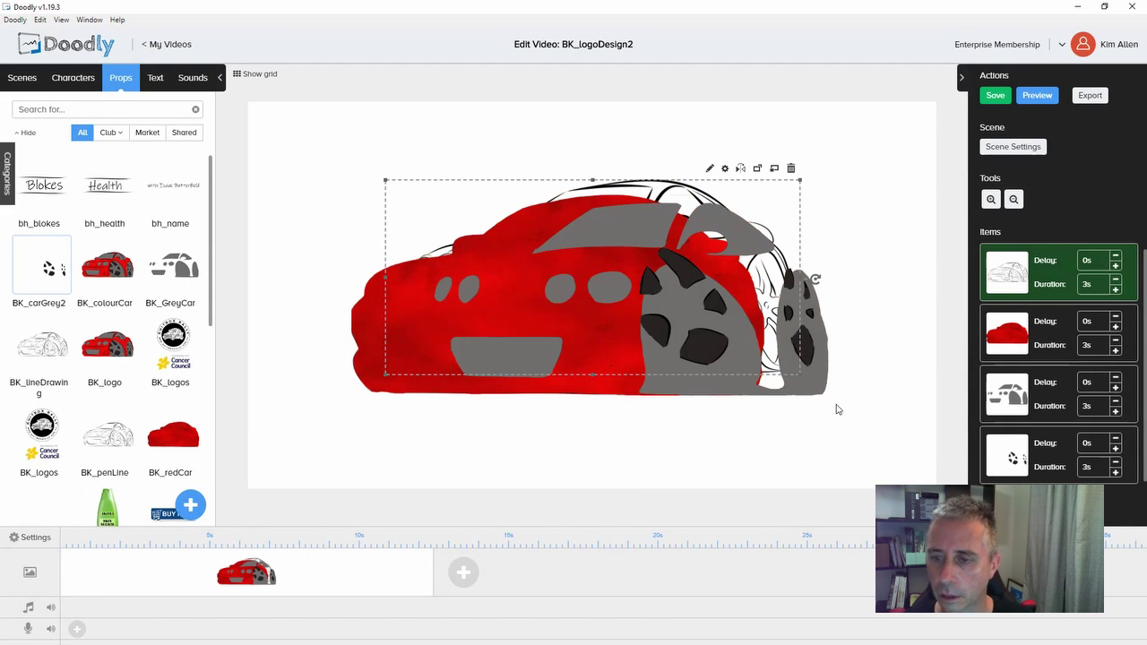
{"action": "mouse_move", "coordinate": [800, 375]}
{"action": "left_mouse_down"}
{"action": "mouse_move", "coordinate": [925, 433]}
{"action": "mouse_move", "coordinate": [822, 403]}
{"action": "mouse_move", "coordinate": [901, 441]}
{"action": "left_mouse_up"}
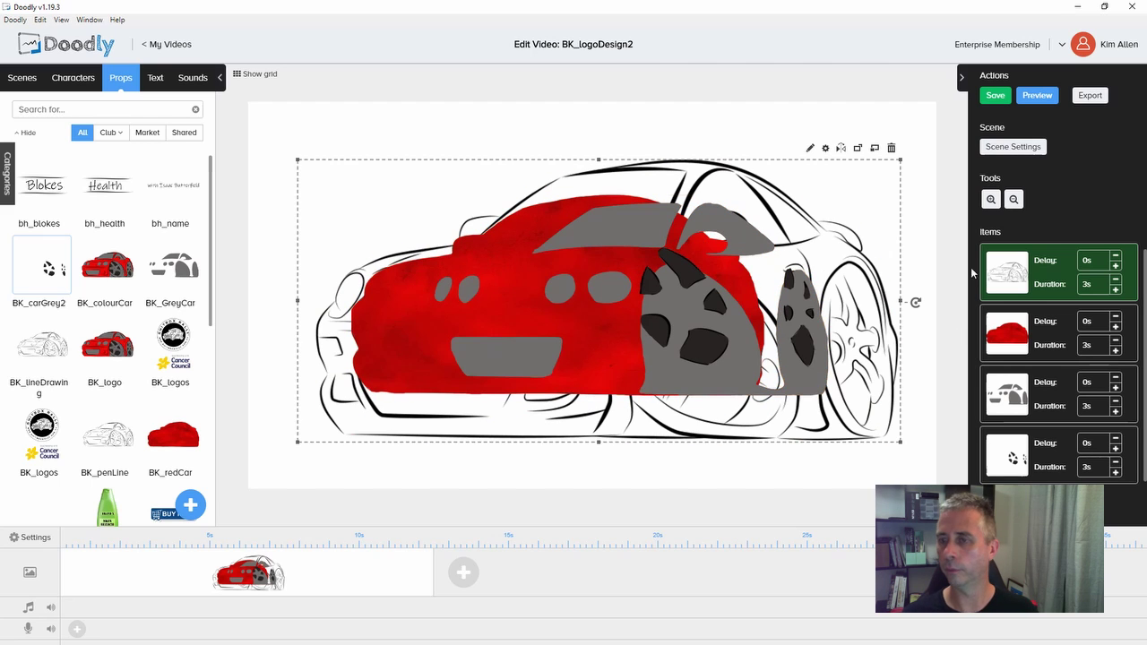
{"action": "left_click", "coordinate": [530, 229]}
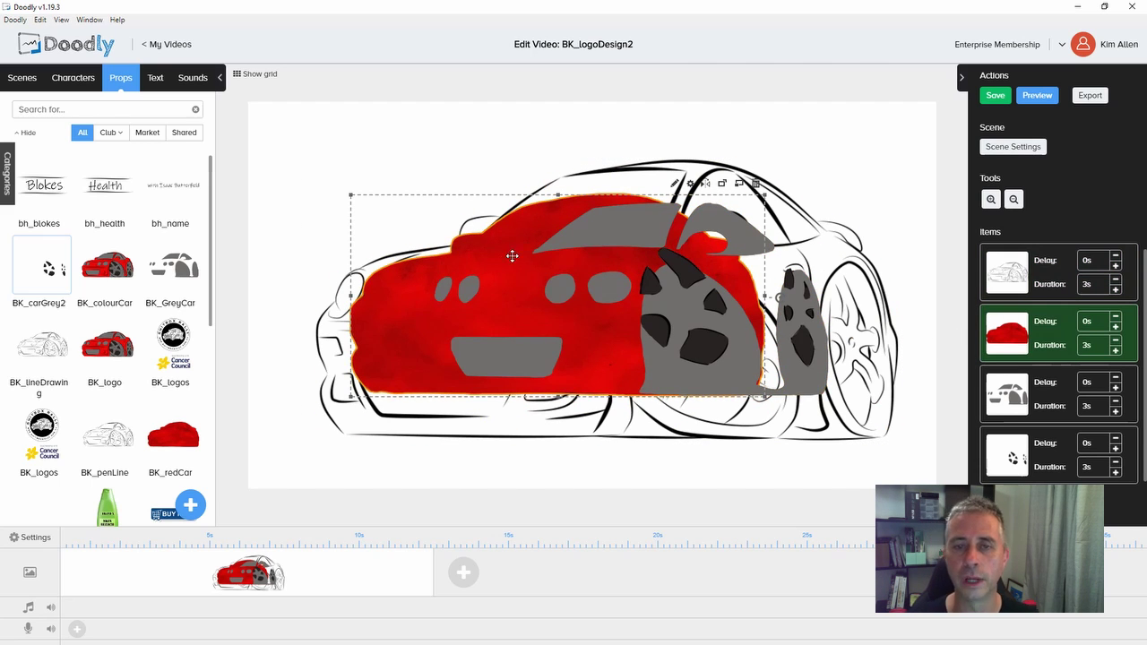
{"action": "mouse_move", "coordinate": [520, 239]}
{"action": "left_mouse_down"}
{"action": "mouse_move", "coordinate": [472, 195]}
{"action": "mouse_move", "coordinate": [482, 201]}
{"action": "left_mouse_up"}
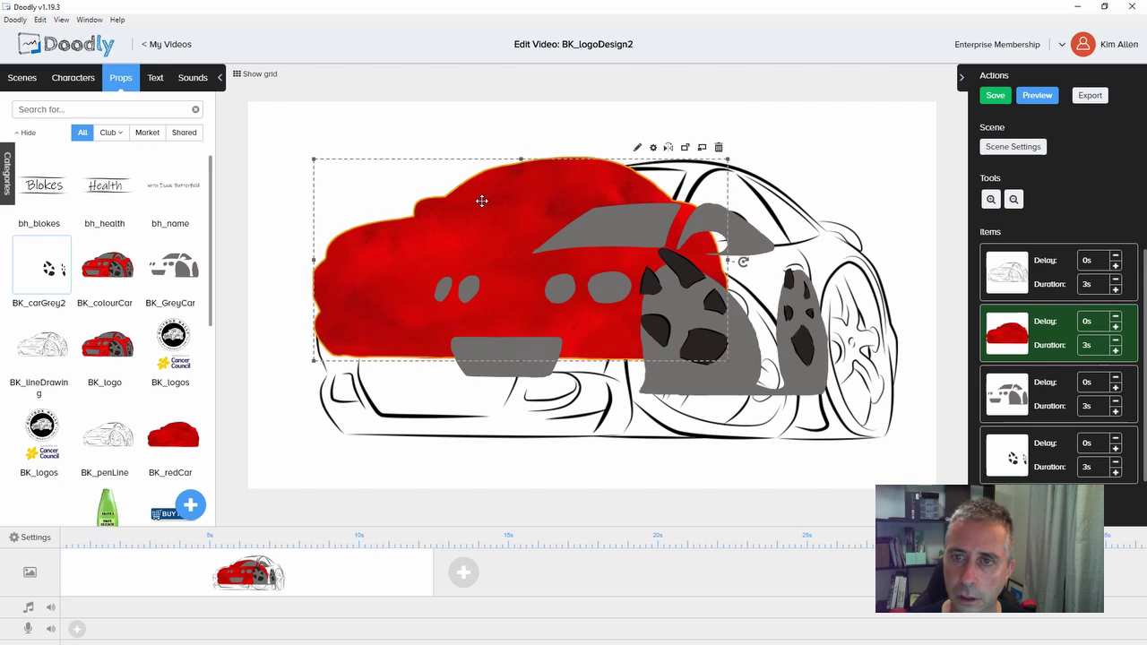
Set the red fill to 40% opacity and stretch it over the car outline
{"action": "left_click", "coordinate": [652, 146]}
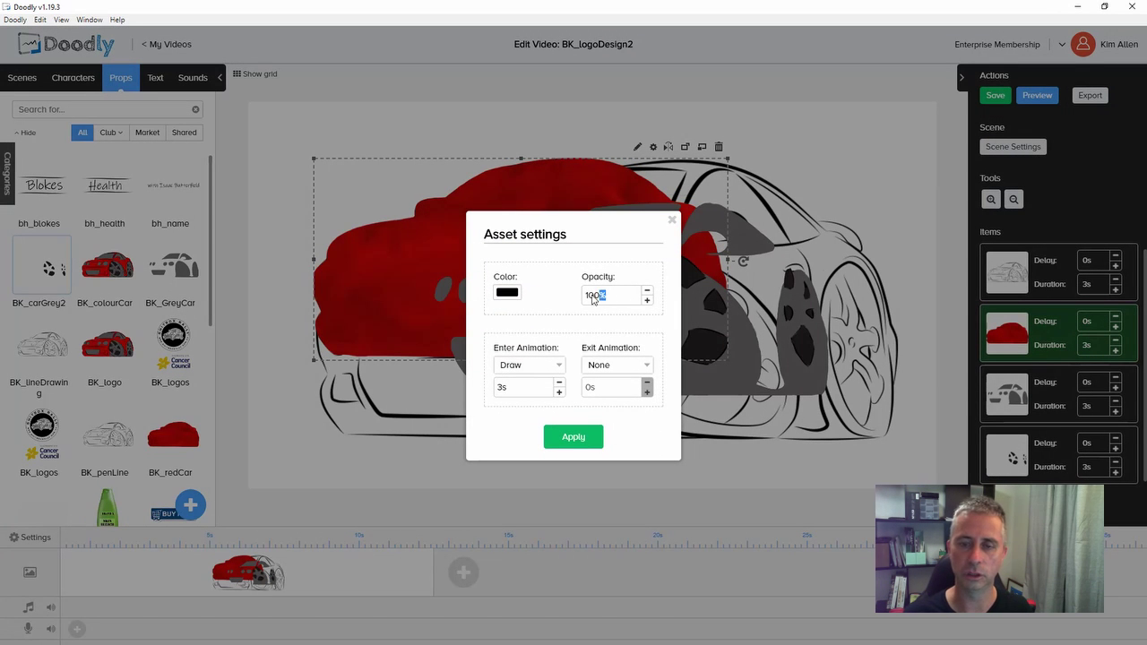
{"action": "type", "text": "40"}
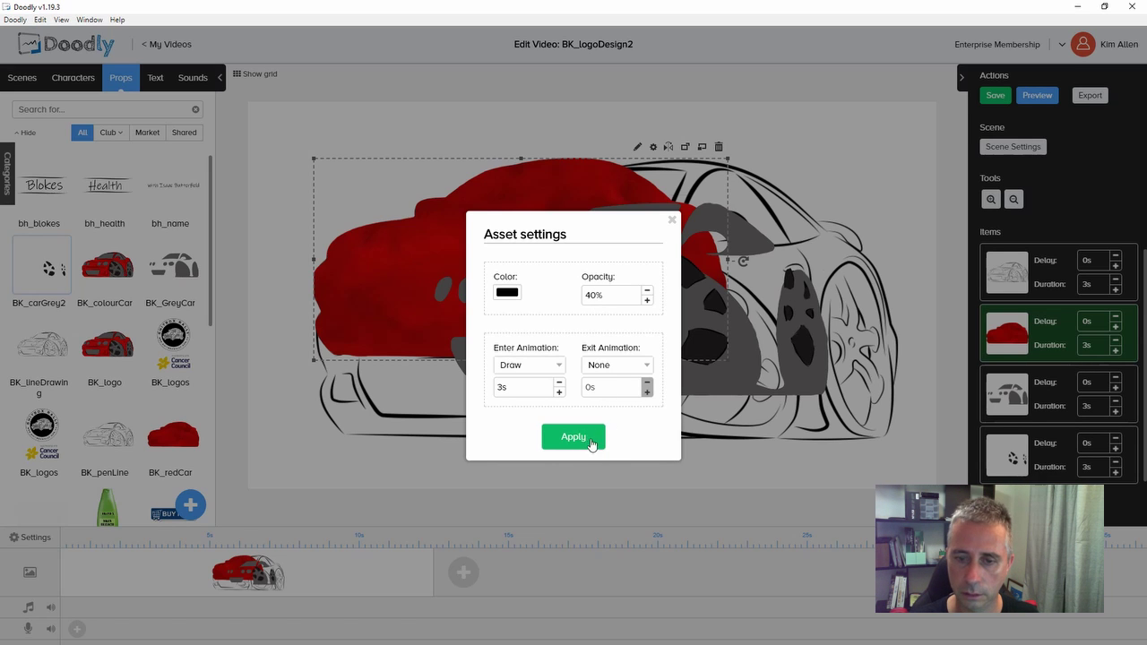
{"action": "key", "text": "Return"}
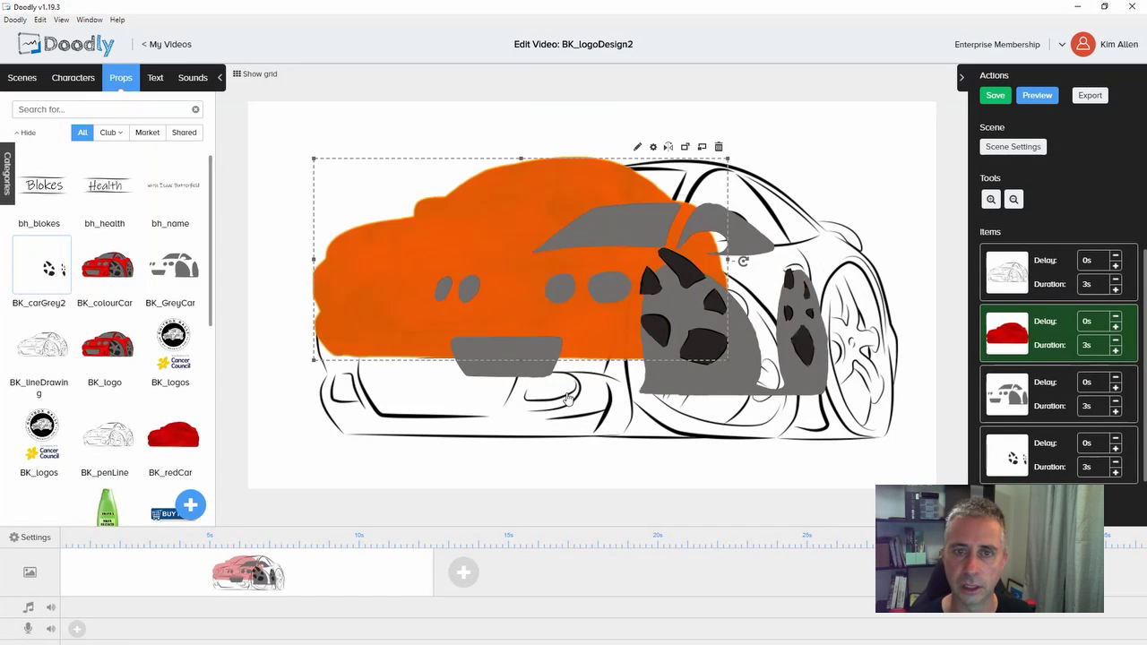
{"action": "left_click_drag", "start_coordinate": [728, 365], "coordinate": [907, 427]}
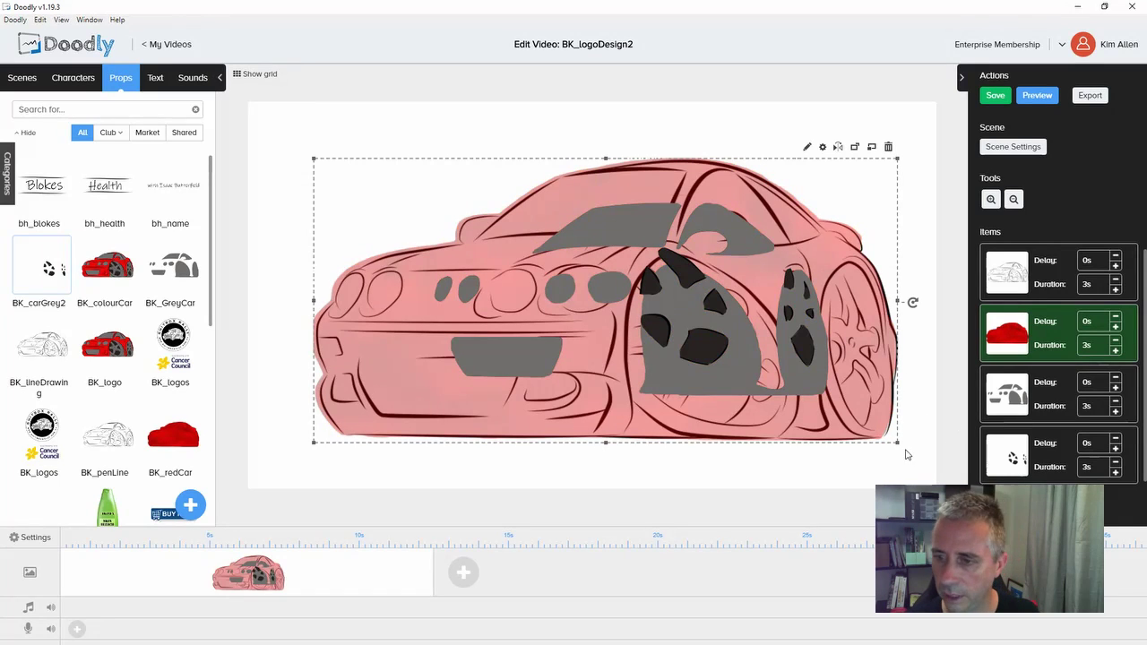
{"action": "left_click_drag", "start_coordinate": [907, 447], "coordinate": [880, 446]}
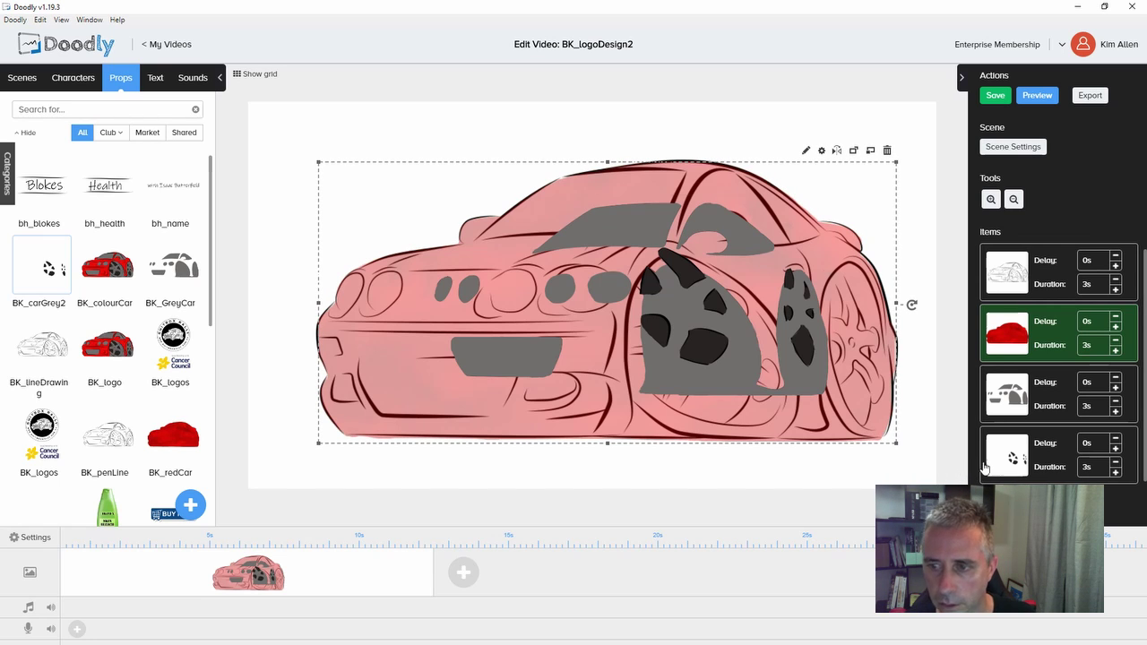
Raise the red fill's opacity to 100 for a solid red car
{"action": "left_click", "coordinate": [824, 151]}
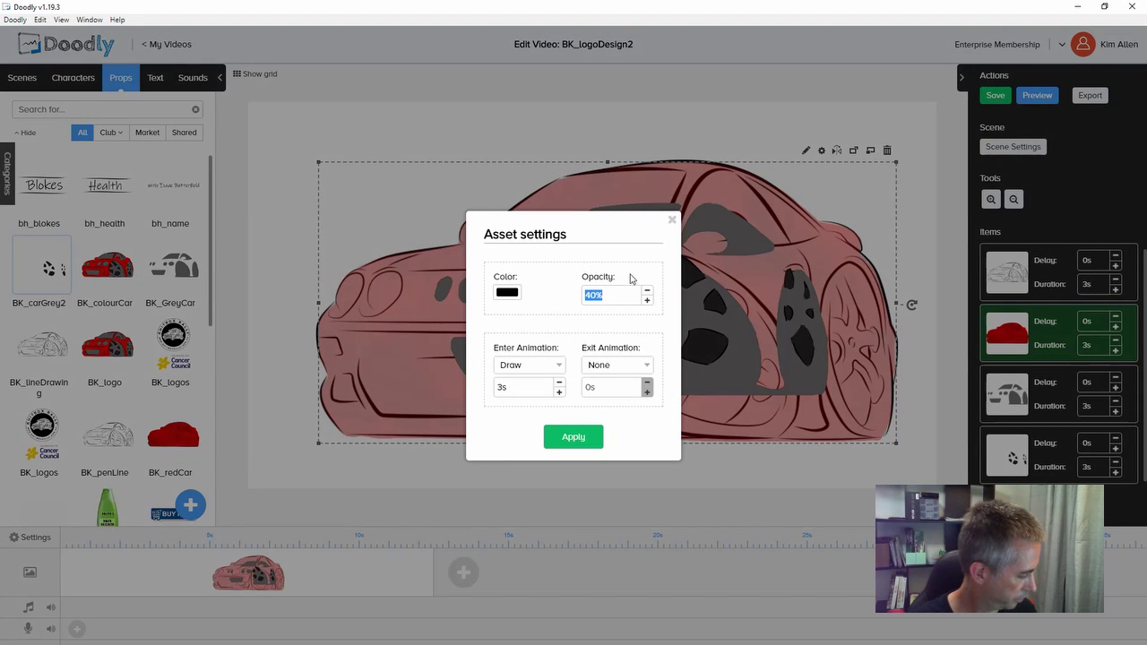
{"action": "type", "text": "10"}
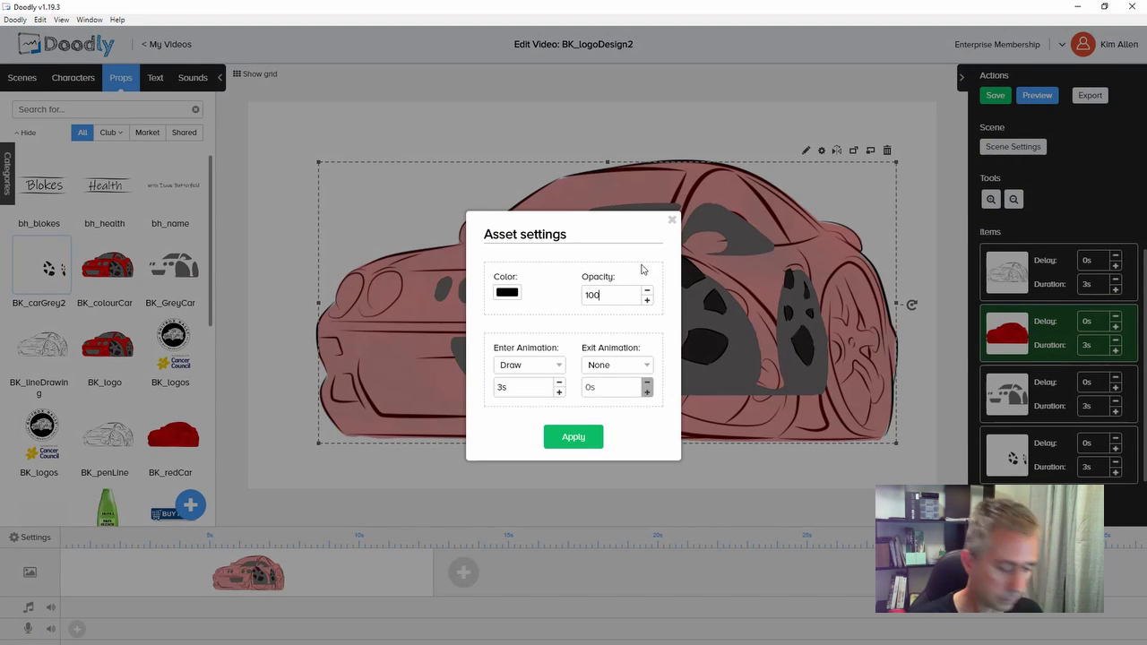
{"action": "left_click", "coordinate": [598, 437]}
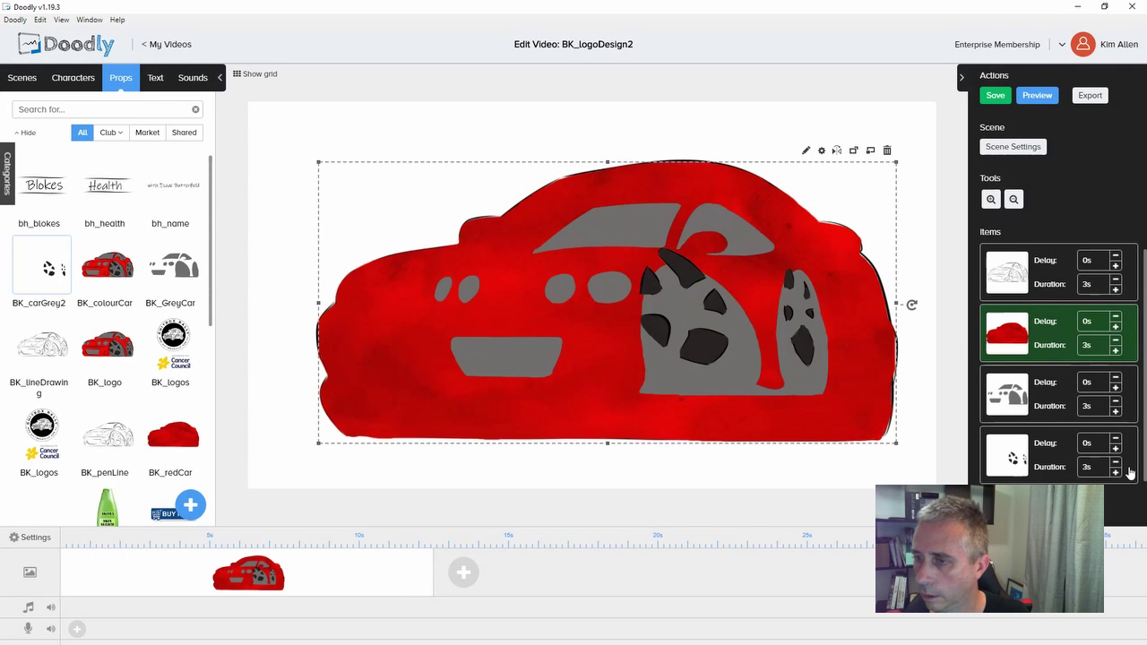
Move and enlarge the grey panels to match the red car body
{"action": "left_click", "coordinate": [1062, 405]}
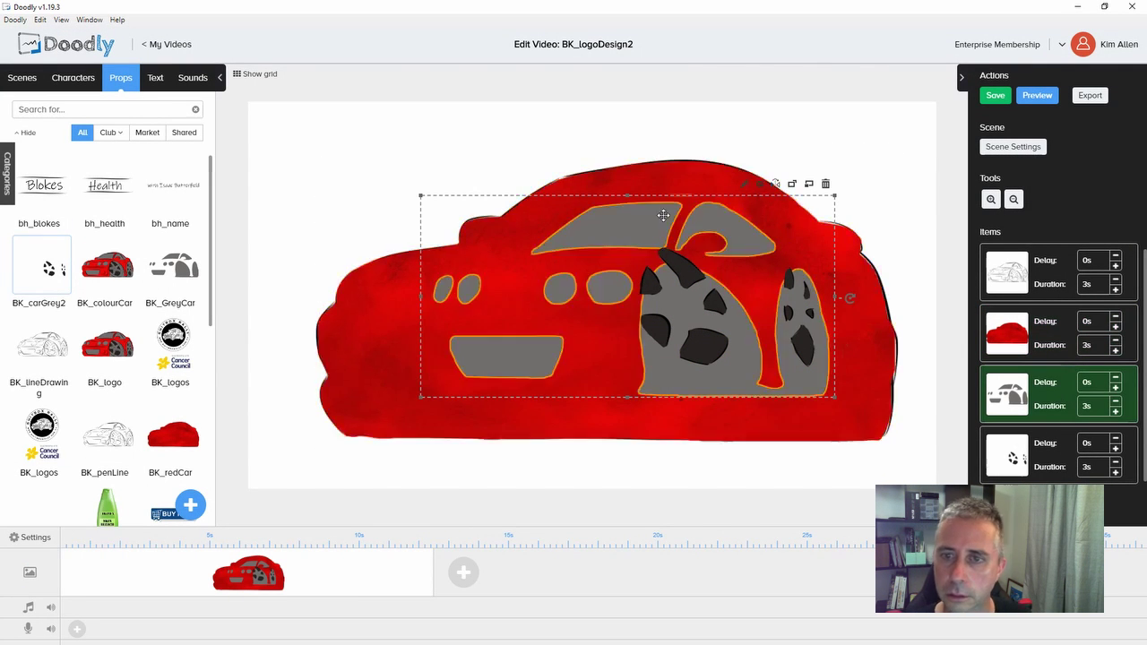
{"action": "left_click_drag", "start_coordinate": [642, 225], "coordinate": [534, 190]}
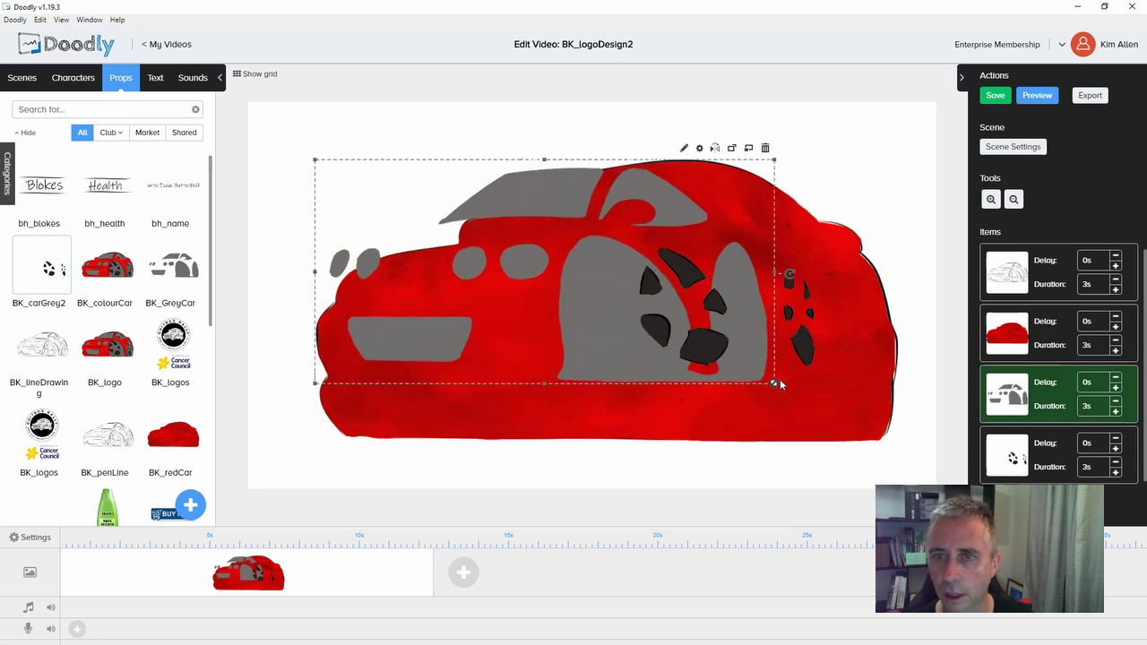
{"action": "mouse_move", "coordinate": [728, 363]}
{"action": "left_mouse_down"}
{"action": "mouse_move", "coordinate": [911, 449]}
{"action": "mouse_move", "coordinate": [915, 415]}
{"action": "left_mouse_up"}
Order the layers with the red fill first and the outline last, then enlarge the grey panels slightly
{"action": "left_click", "coordinate": [1053, 352]}
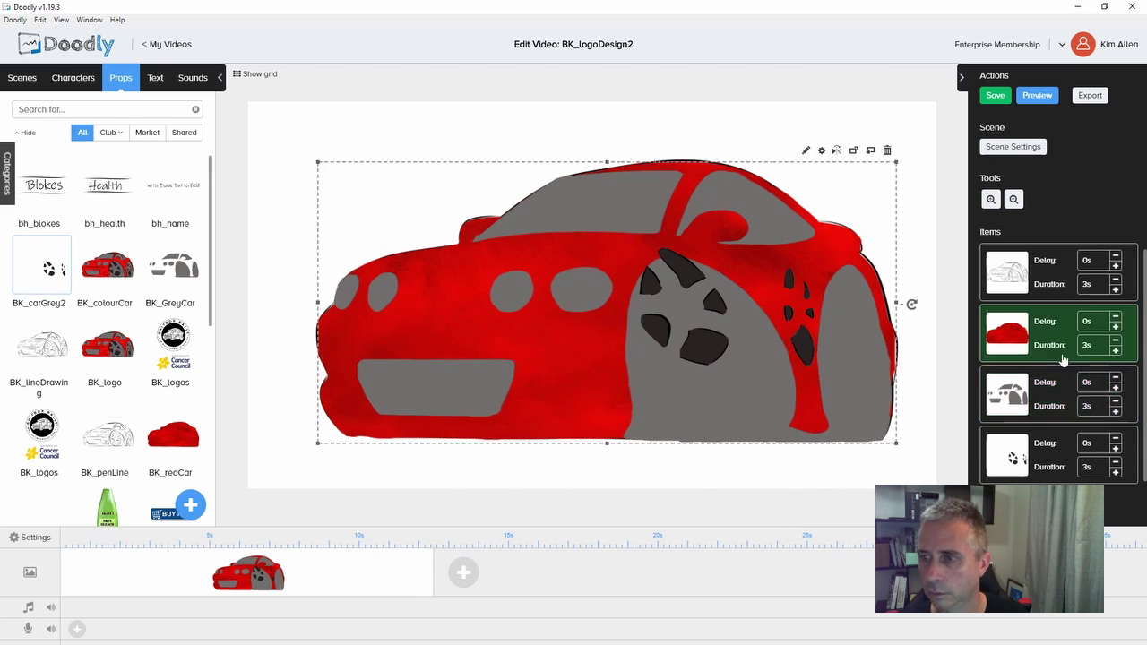
{"action": "left_click_drag", "start_coordinate": [1051, 325], "coordinate": [1046, 328]}
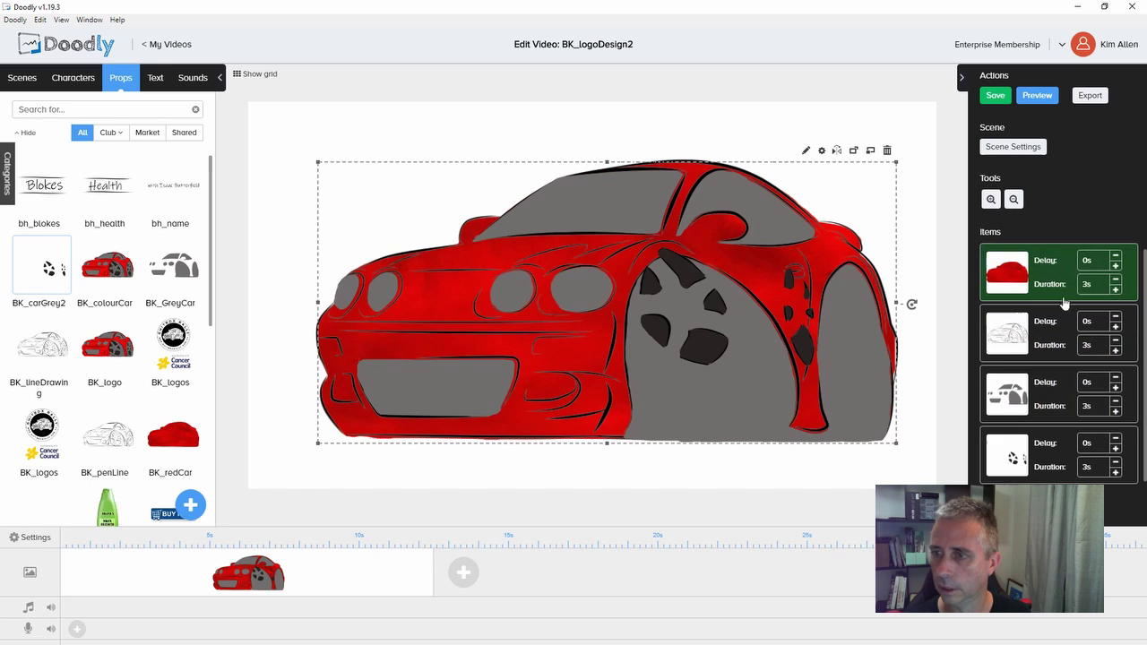
{"action": "mouse_move", "coordinate": [1050, 326]}
{"action": "left_mouse_down"}
{"action": "mouse_move", "coordinate": [1068, 406]}
{"action": "mouse_move", "coordinate": [1052, 438]}
{"action": "left_mouse_up"}
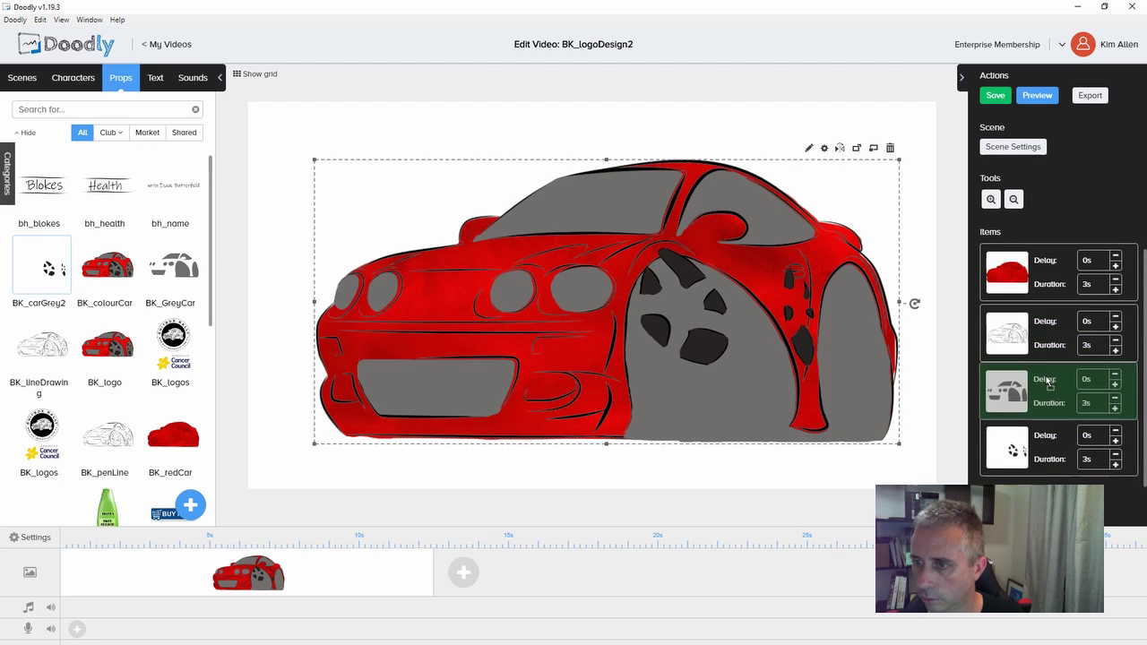
{"action": "left_click_drag", "start_coordinate": [1047, 383], "coordinate": [1042, 455]}
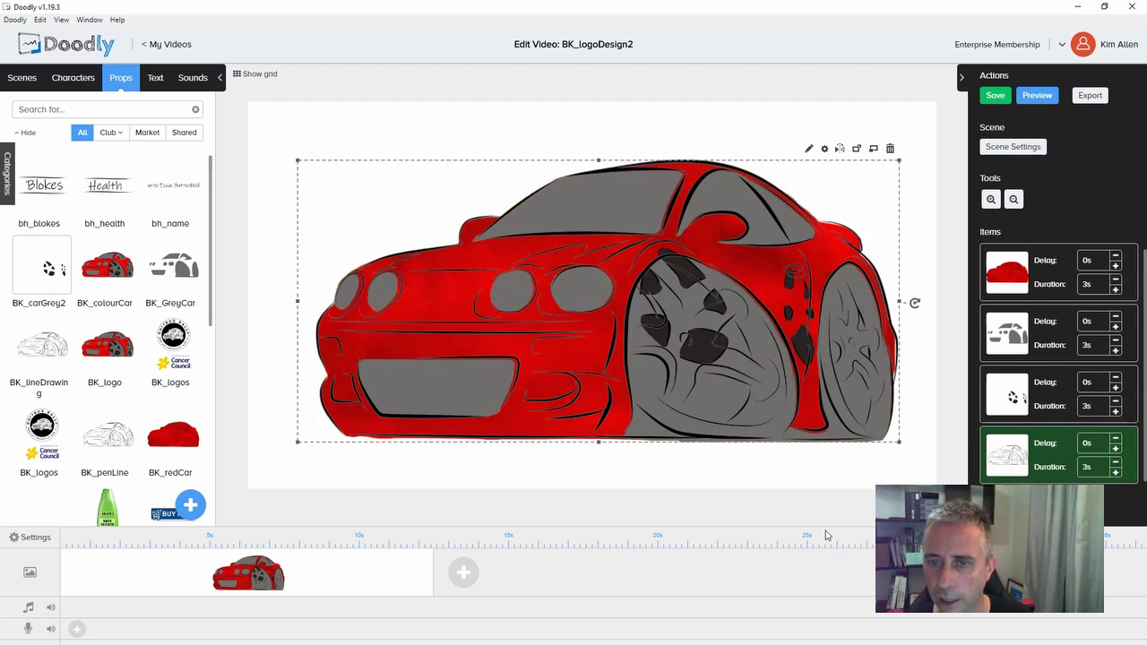
{"action": "left_click", "coordinate": [1037, 351]}
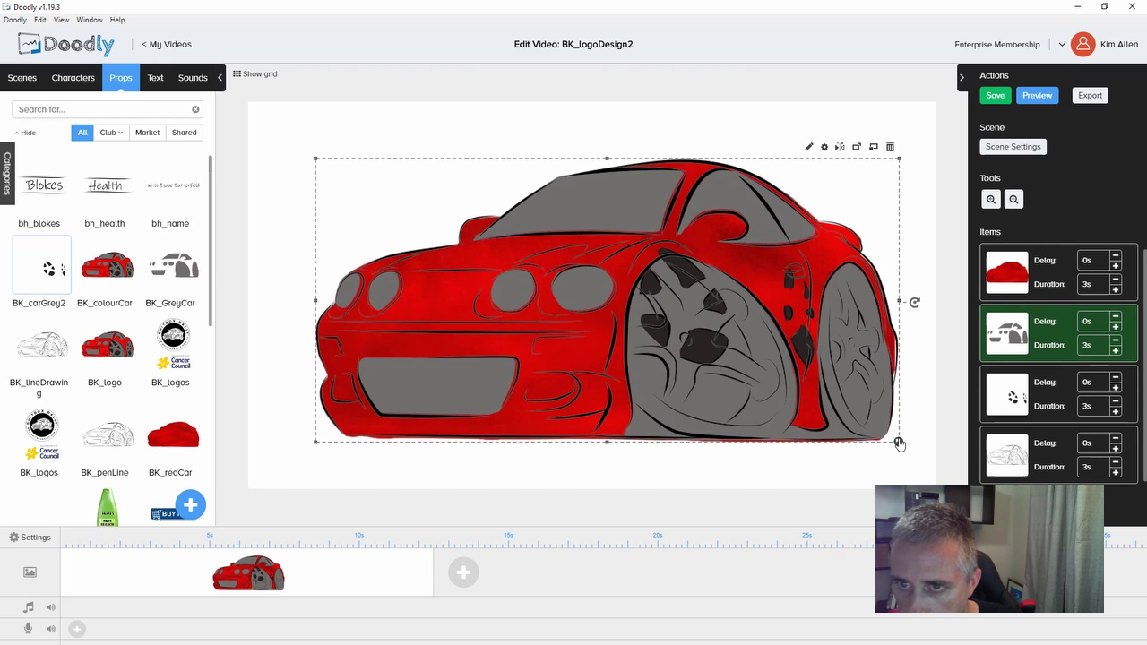
{"action": "left_click_drag", "start_coordinate": [899, 444], "coordinate": [901, 446]}
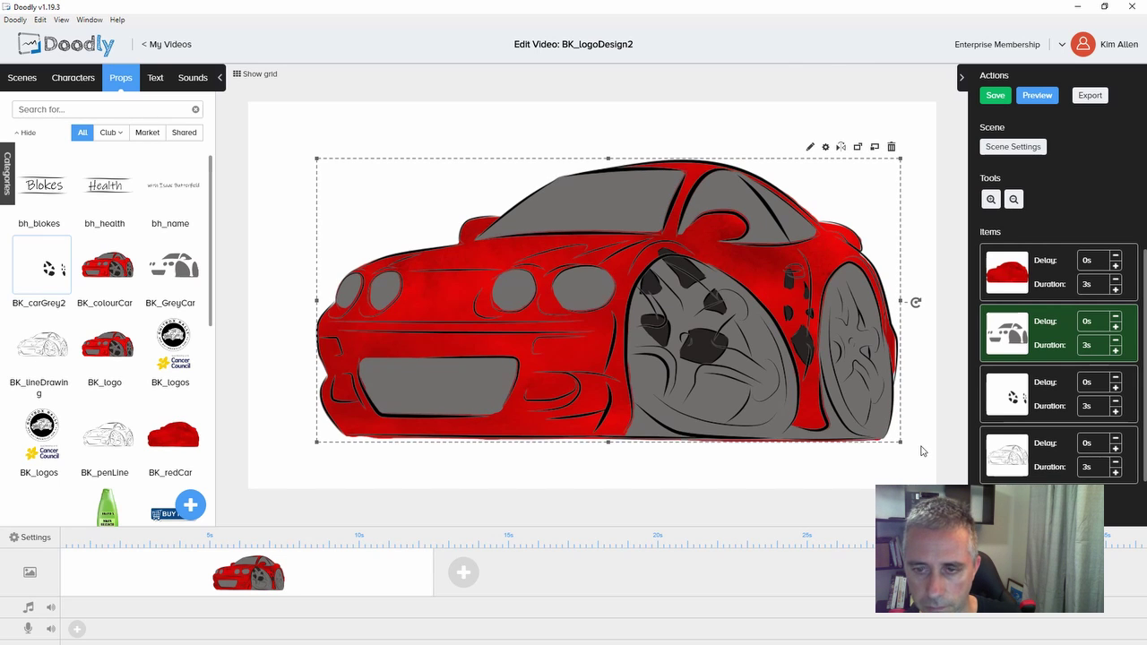
Position and resize the BK_carGrey2 wheel spokes to fill the grey wheels
{"action": "left_click", "coordinate": [1065, 400]}
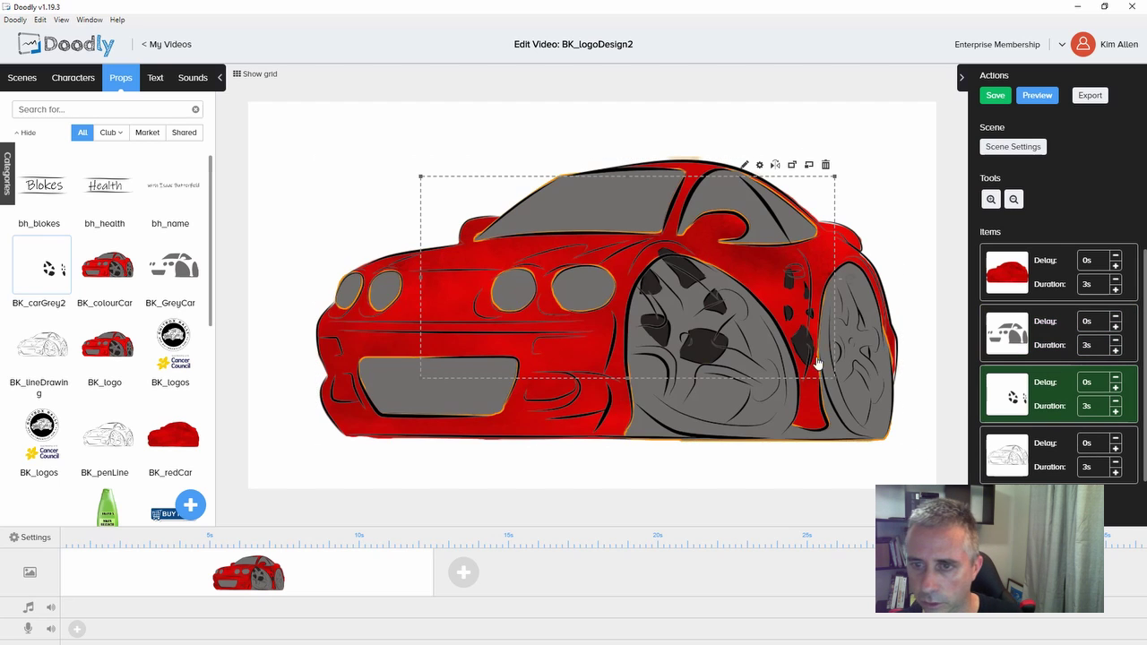
{"action": "left_click_drag", "start_coordinate": [703, 353], "coordinate": [599, 332]}
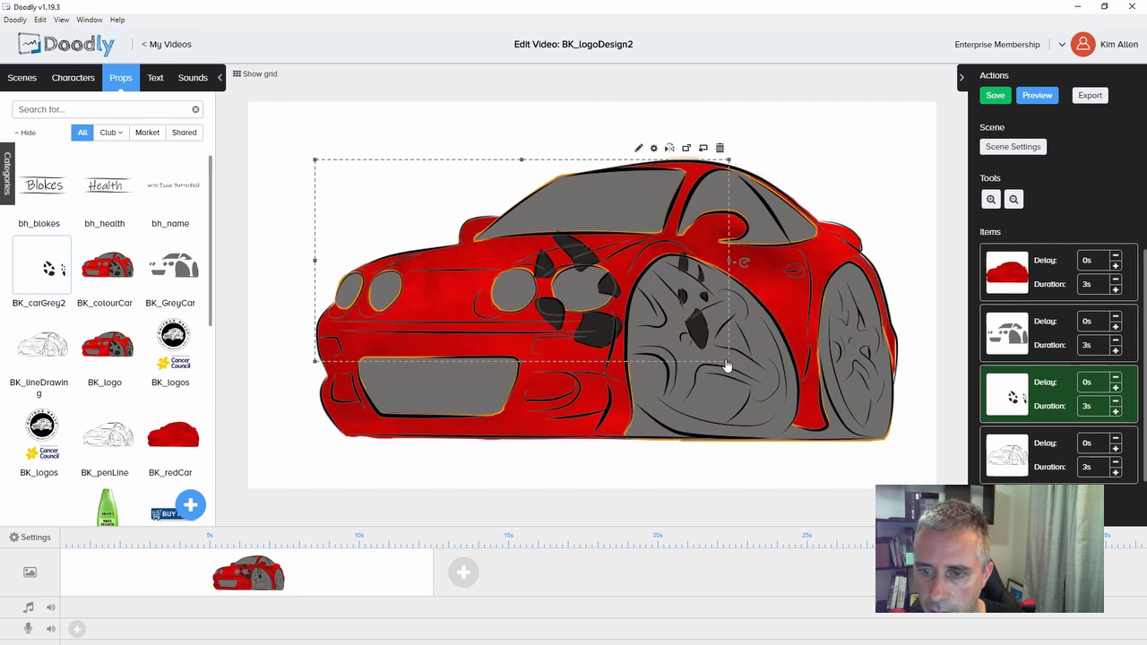
{"action": "left_click_drag", "start_coordinate": [729, 363], "coordinate": [902, 443]}
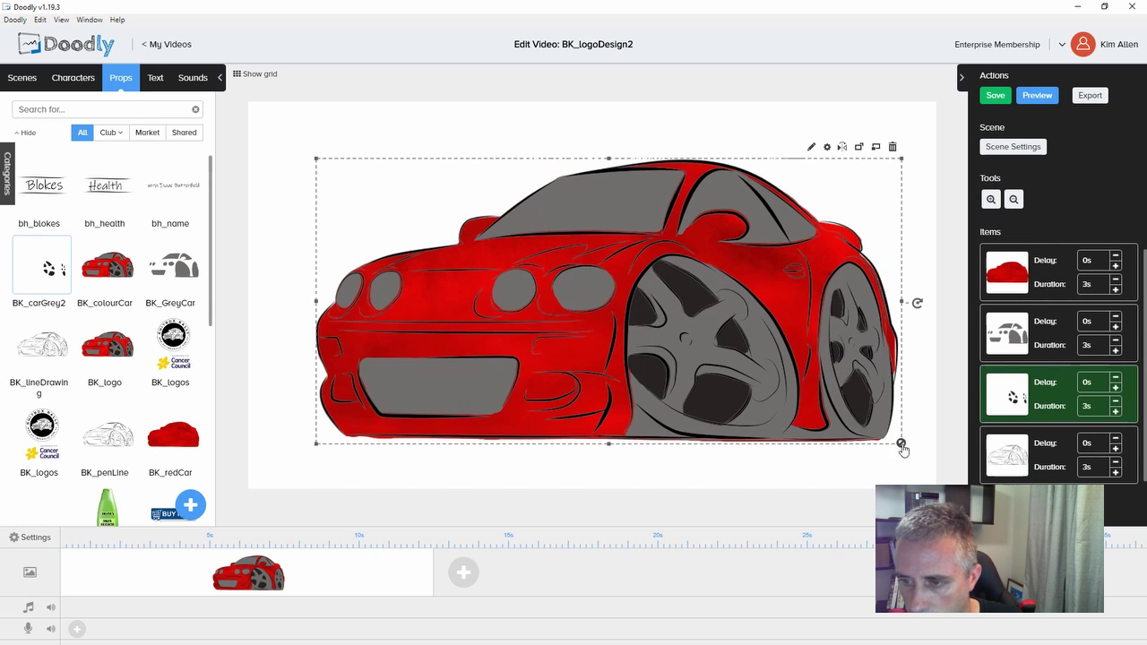
{"action": "left_click_drag", "start_coordinate": [902, 449], "coordinate": [899, 443]}
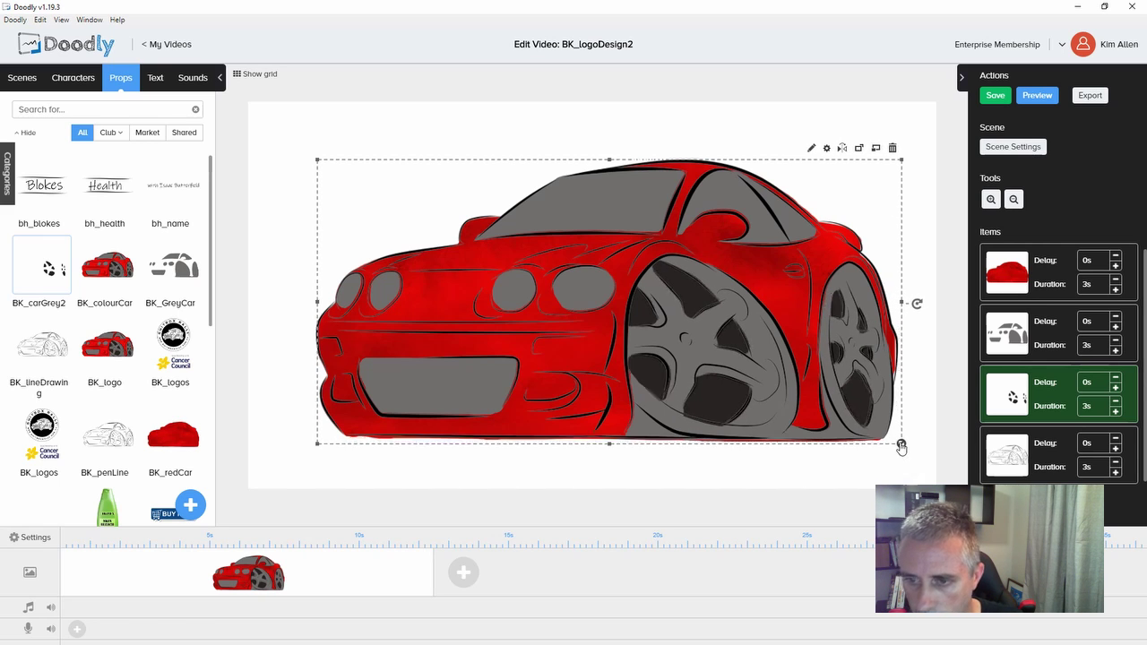
{"action": "left_click_drag", "start_coordinate": [899, 448], "coordinate": [897, 444]}
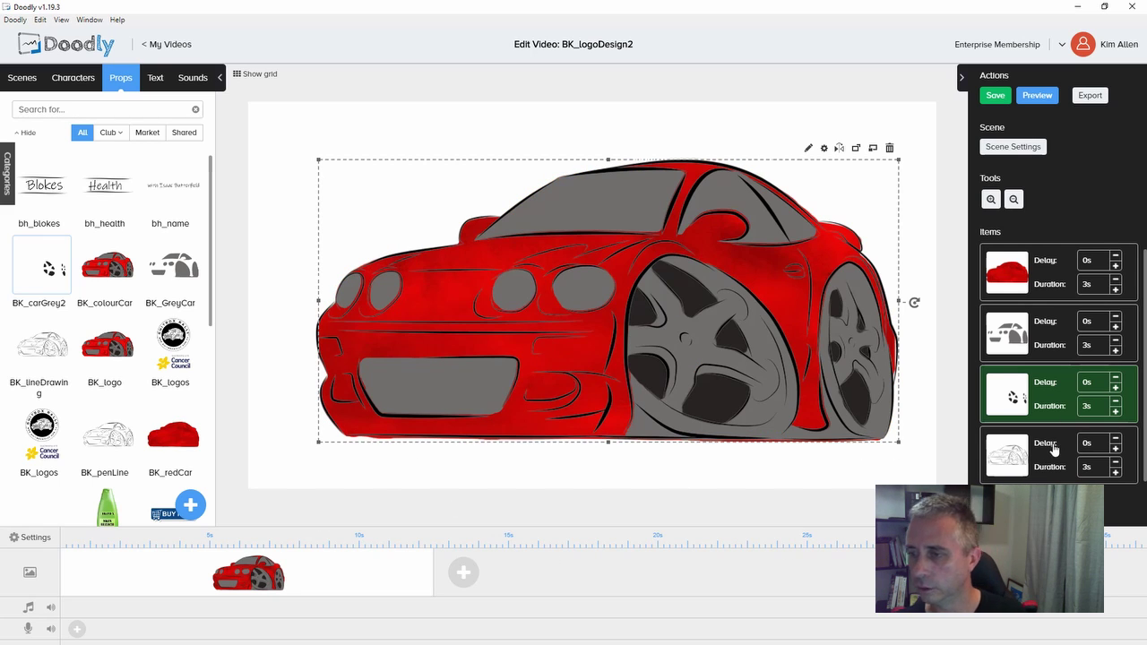
{"action": "mouse_move", "coordinate": [1053, 448]}
{"action": "left_mouse_down"}
{"action": "mouse_move", "coordinate": [1051, 260]}
{"action": "mouse_move", "coordinate": [1055, 455]}
{"action": "left_mouse_up"}
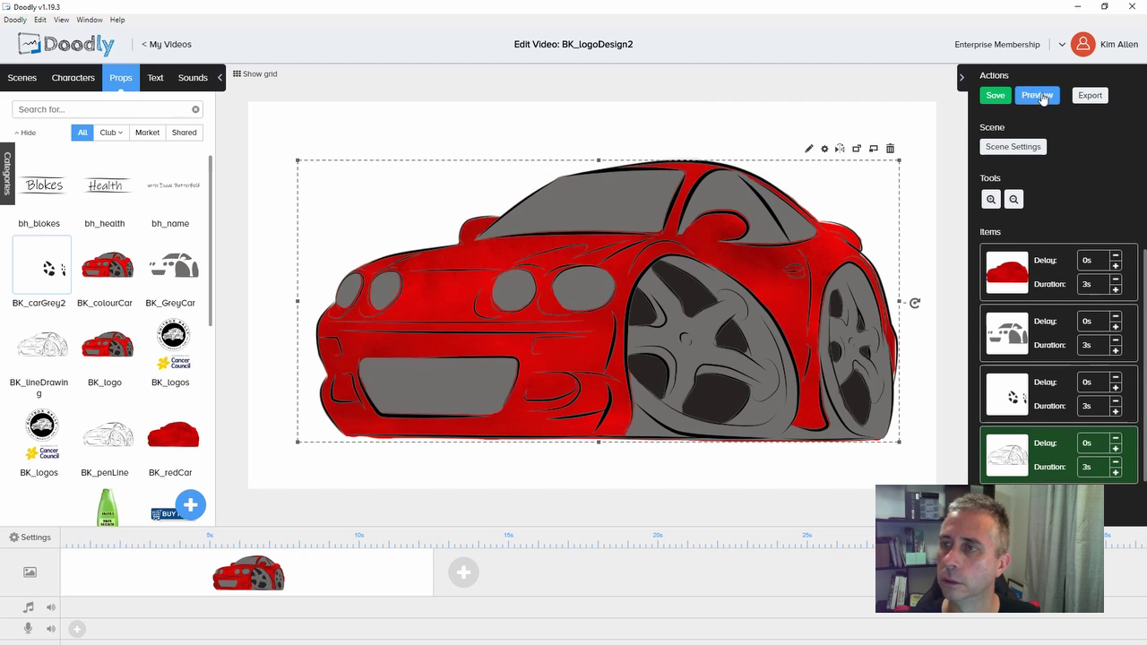
Preview the drawing animation, then pause and close it
{"action": "left_click", "coordinate": [1038, 96]}
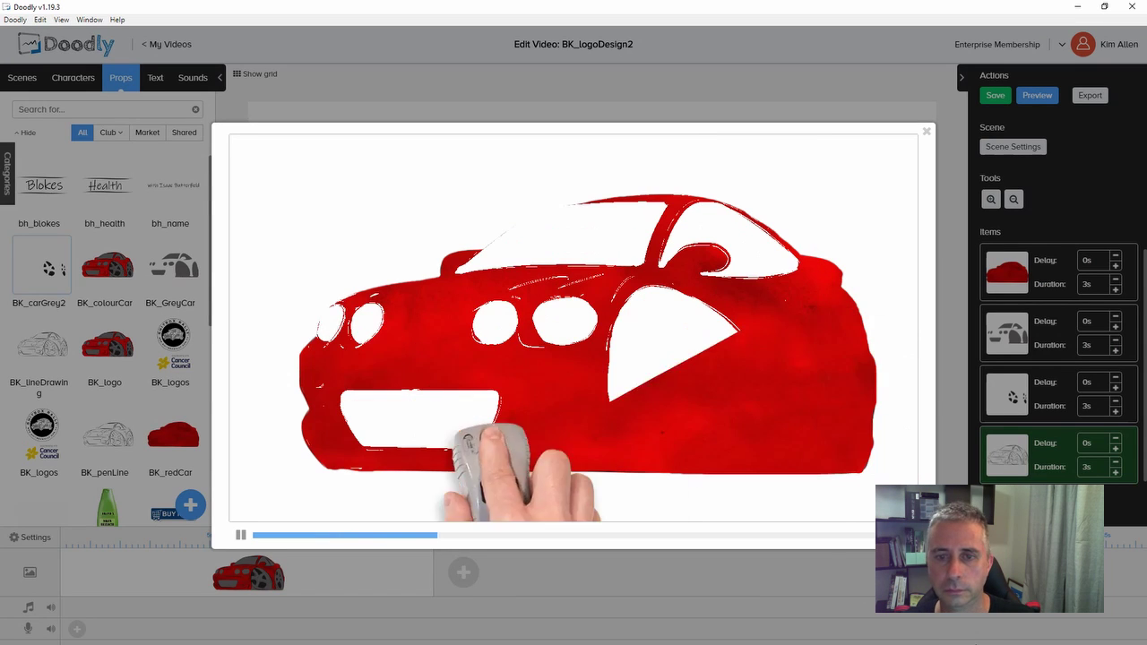
{"action": "left_click", "coordinate": [240, 535]}
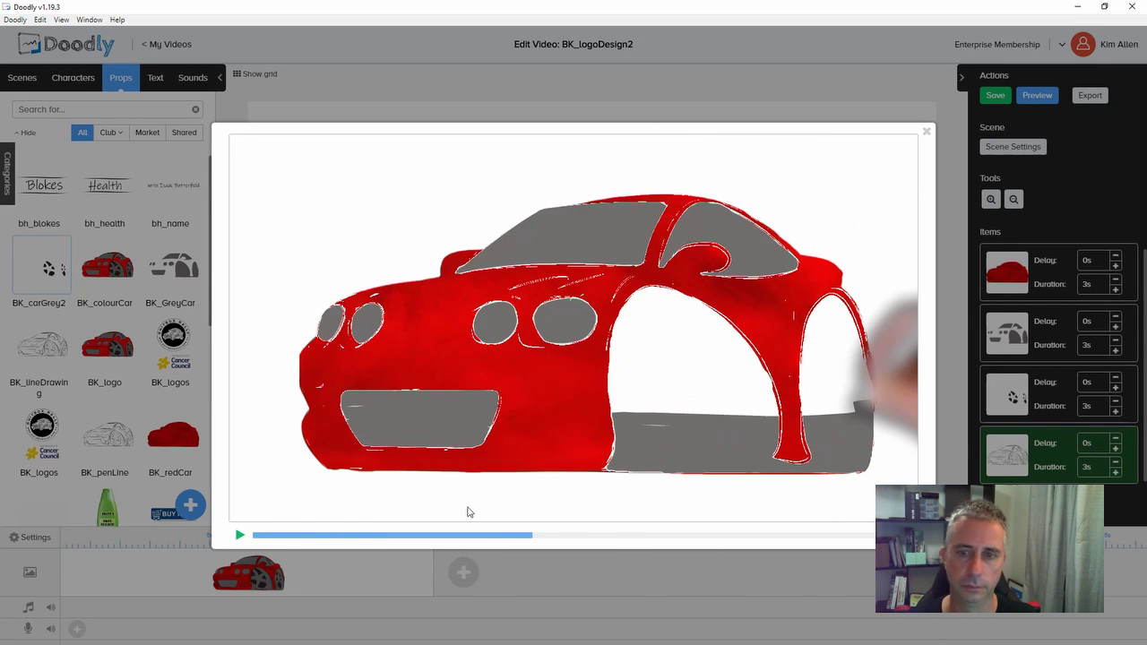
{"action": "left_click", "coordinate": [927, 133]}
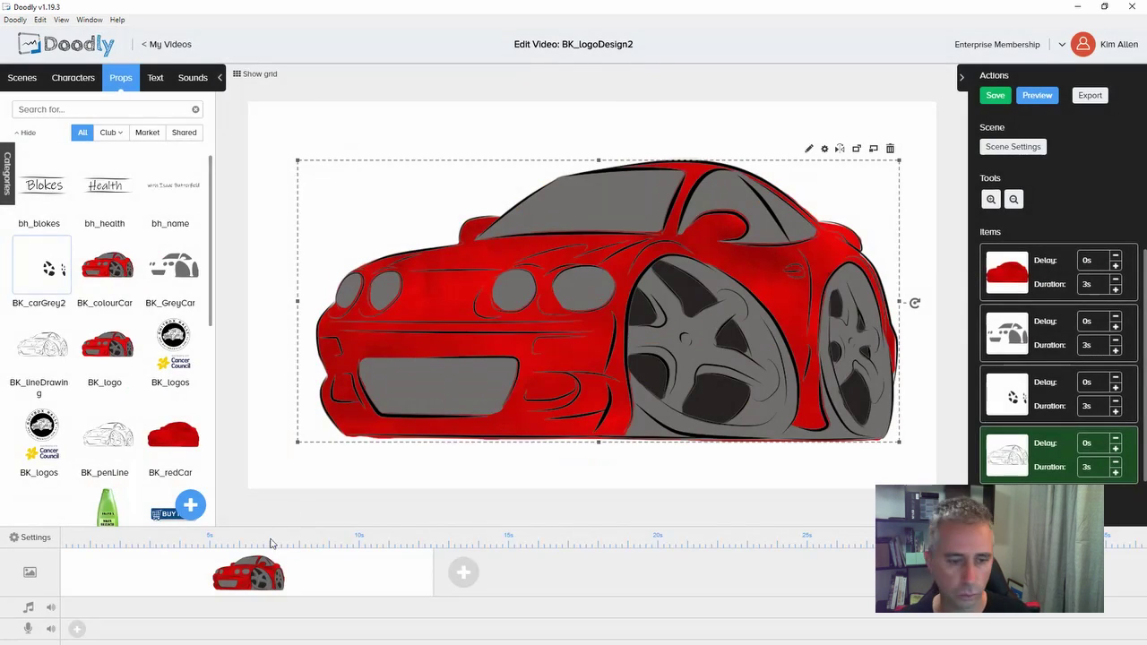
Set erase mode to Off and replay the animation preview
{"action": "left_click", "coordinate": [34, 538]}
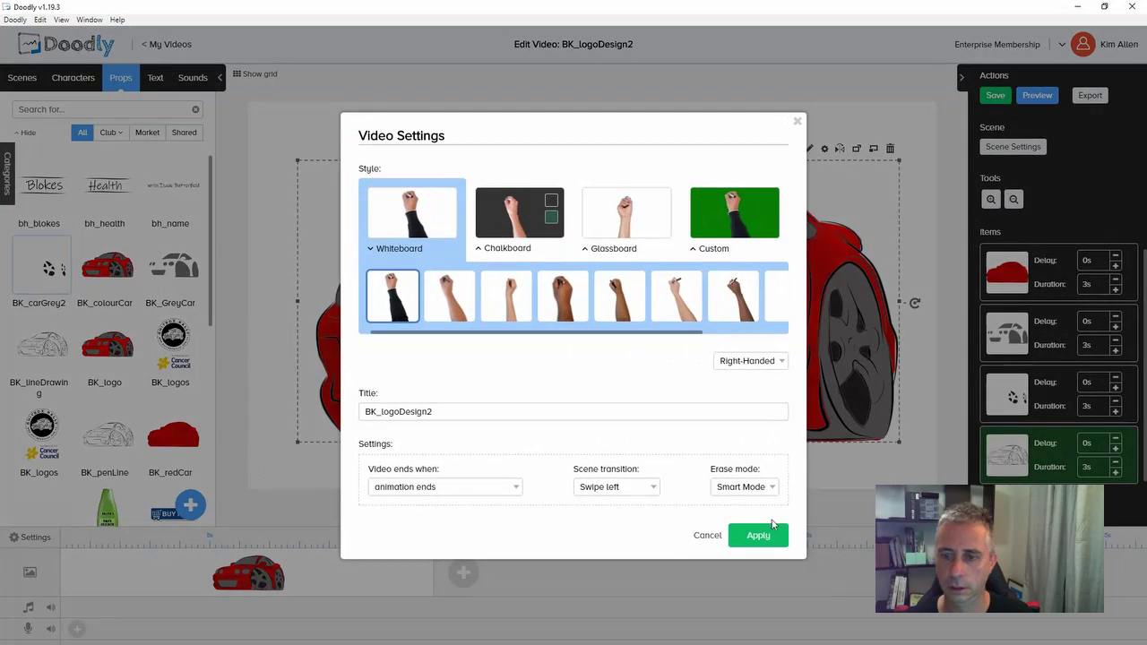
{"action": "left_click", "coordinate": [746, 489]}
{"action": "left_click", "coordinate": [727, 536]}
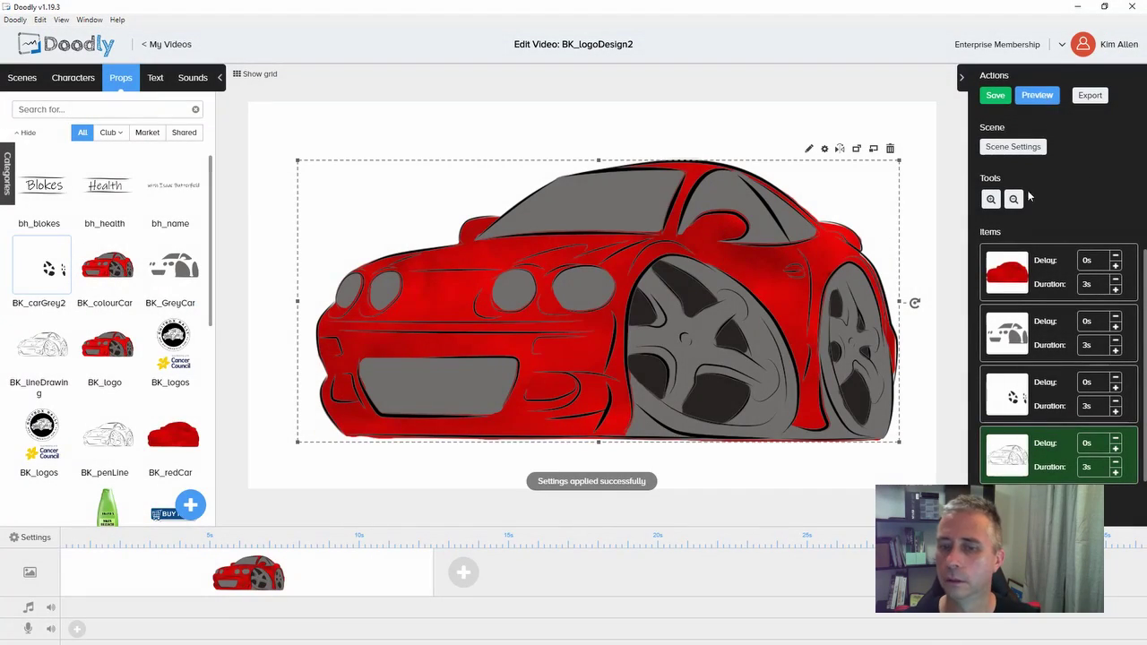
{"action": "left_click", "coordinate": [1037, 95]}
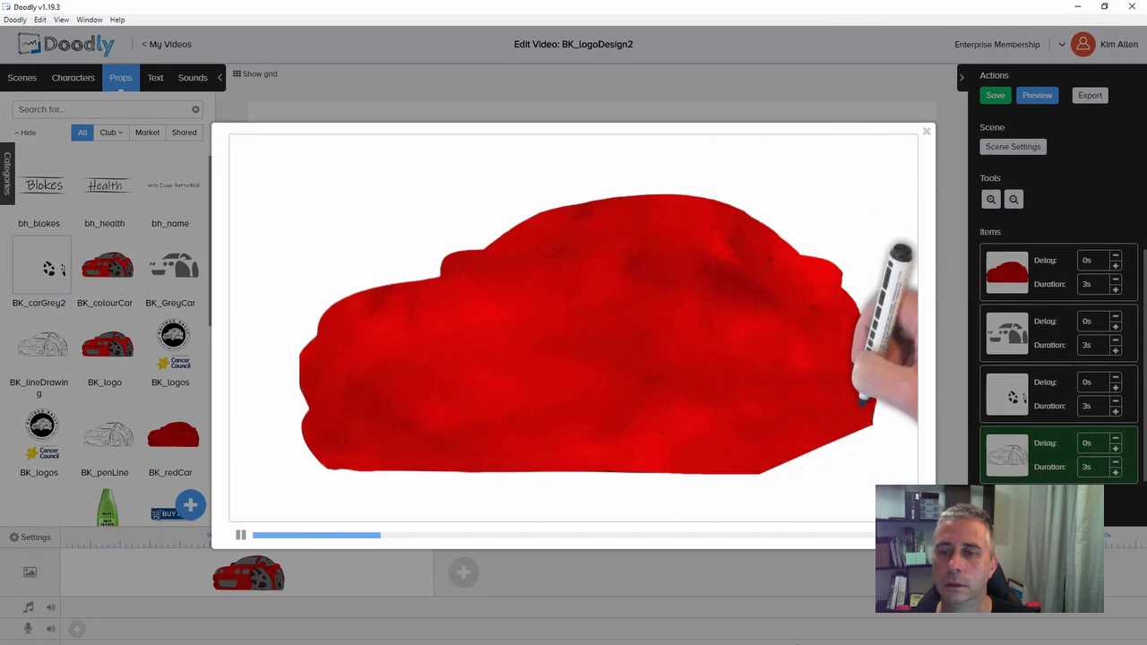